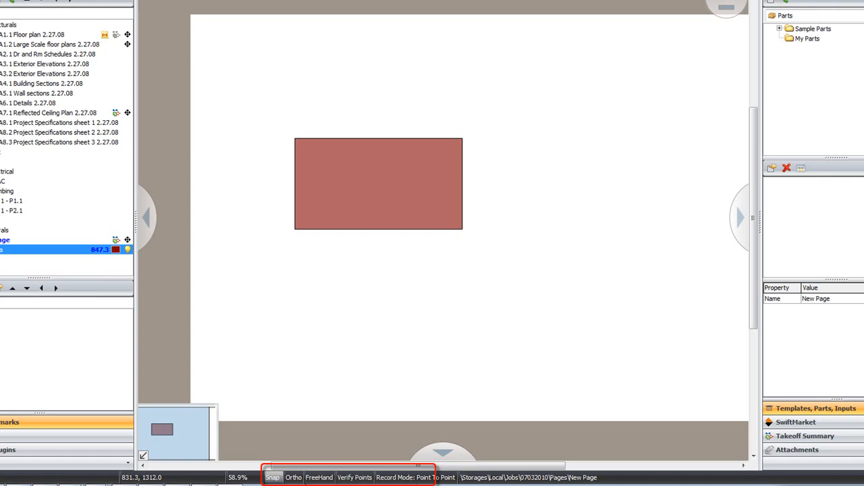
Step: Toggle the Ortho, Snap, FreeHand and Verify Points drawing aids one after another
{"action": "left_click", "coordinate": [298, 479]}
{"action": "left_click", "coordinate": [298, 480]}
{"action": "left_click", "coordinate": [278, 480]}
{"action": "left_click", "coordinate": [316, 480]}
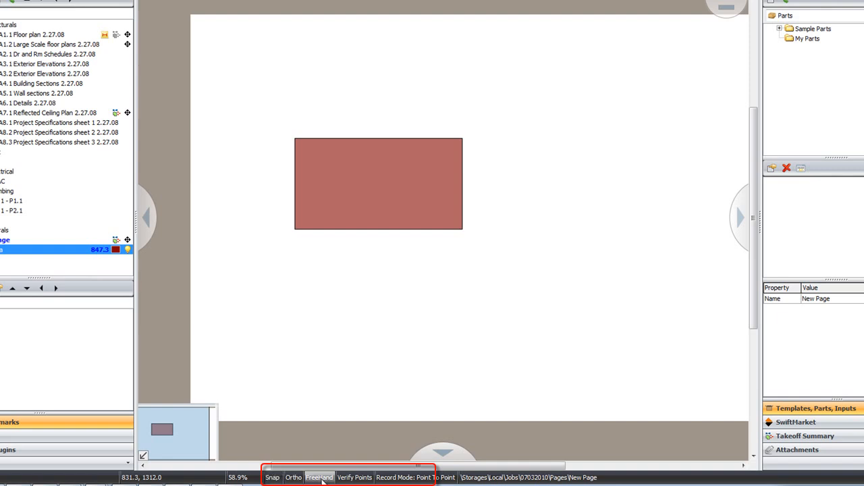
{"action": "left_click", "coordinate": [322, 480]}
{"action": "left_click", "coordinate": [355, 479]}
{"action": "left_click", "coordinate": [354, 479]}
Step: Cycle the record mode through its options, including Box, and back to Point To Point
{"action": "left_click", "coordinate": [408, 478]}
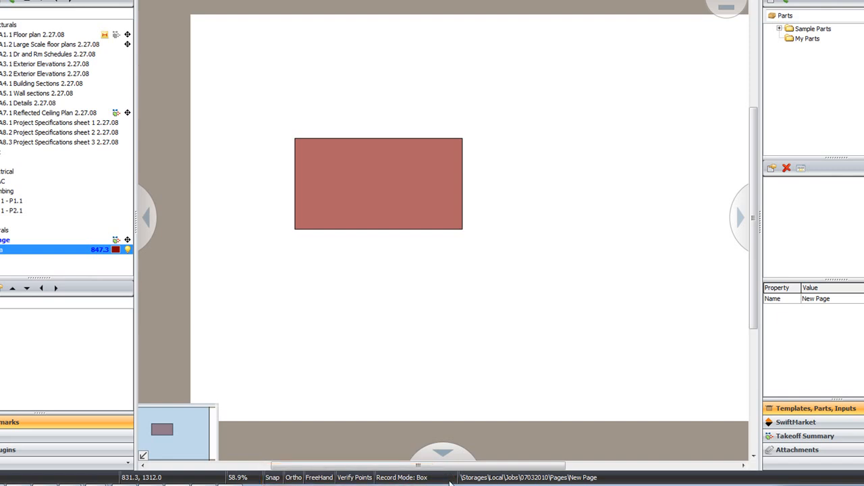
{"action": "left_click", "coordinate": [450, 480]}
{"action": "left_click", "coordinate": [450, 480]}
{"action": "left_click", "coordinate": [450, 480]}
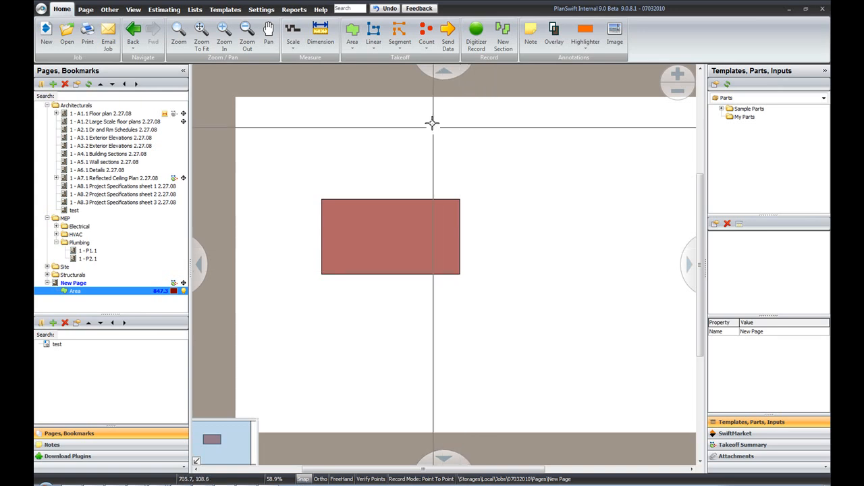
Step: Trace a linear takeoff named Linear around the red rectangle, snapping to its upper-left, upper-right and lower-right corners, and discard the trace
{"action": "left_click", "coordinate": [373, 34]}
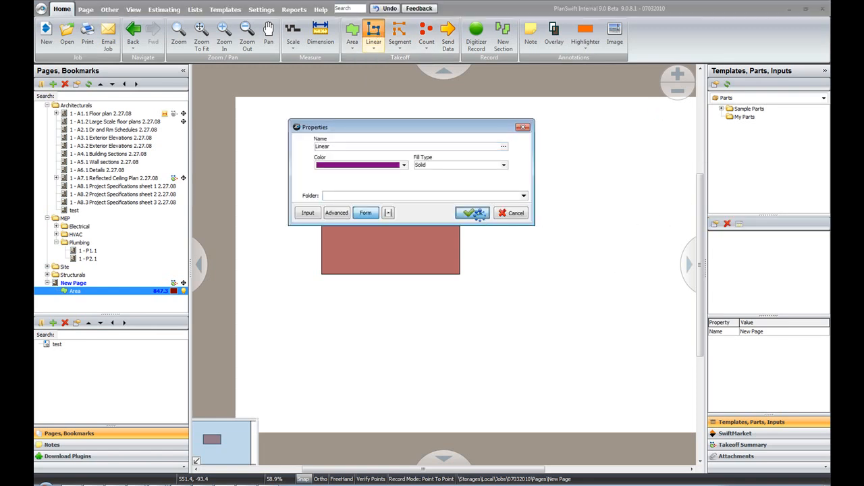
{"action": "left_click", "coordinate": [478, 216]}
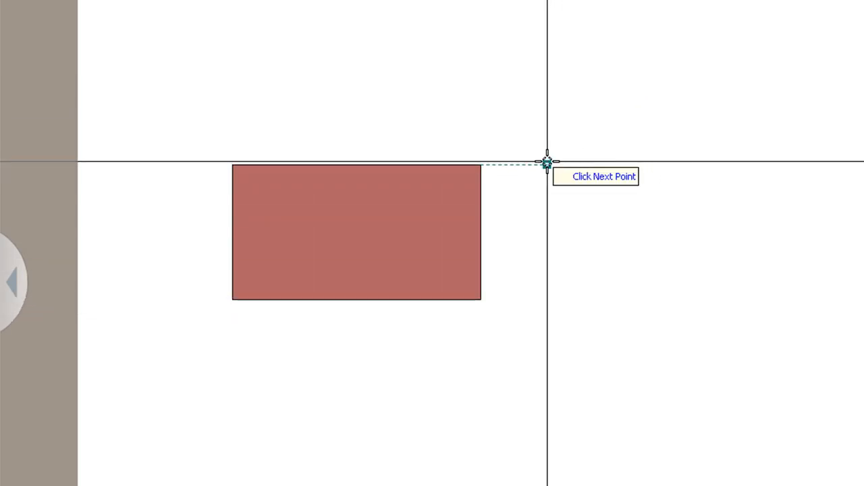
{"action": "left_click", "coordinate": [231, 163]}
{"action": "left_click", "coordinate": [234, 72]}
{"action": "left_click", "coordinate": [436, 53]}
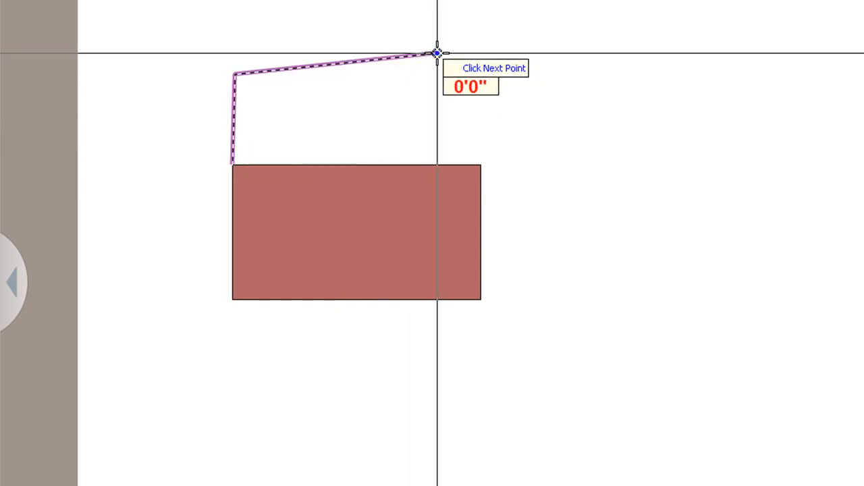
{"action": "left_click", "coordinate": [578, 75]}
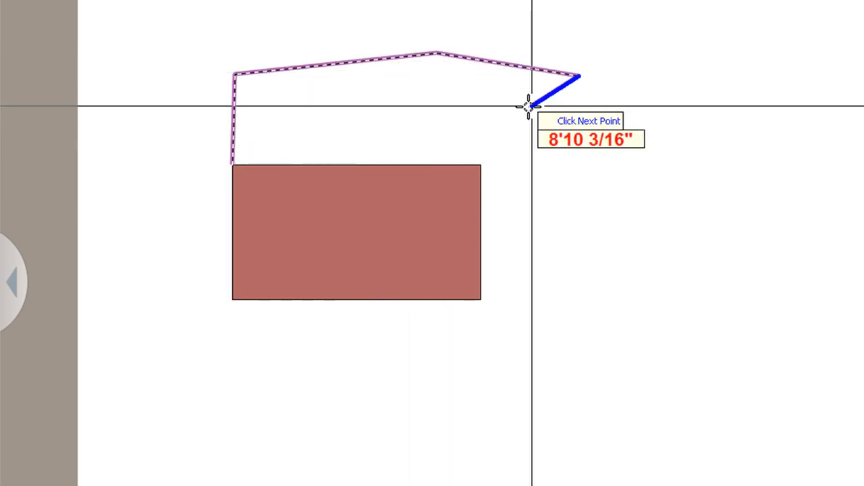
{"action": "left_click", "coordinate": [482, 162]}
{"action": "left_click", "coordinate": [584, 194]}
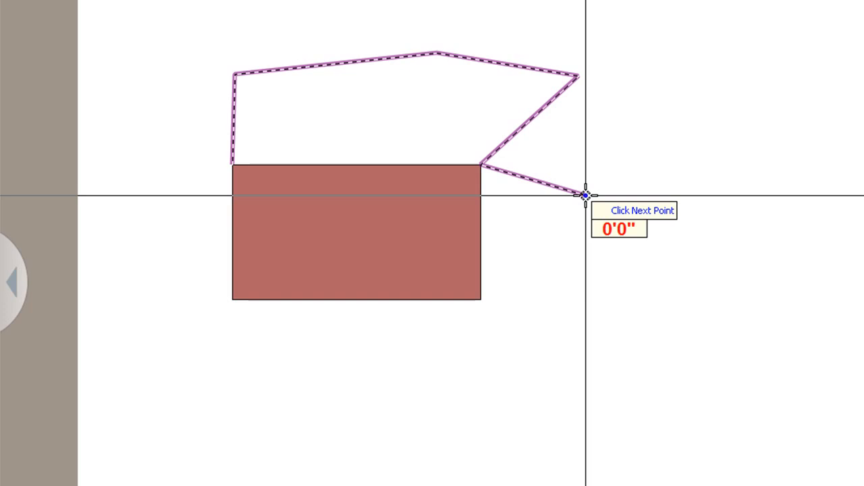
{"action": "left_click", "coordinate": [572, 326]}
{"action": "left_click", "coordinate": [480, 299]}
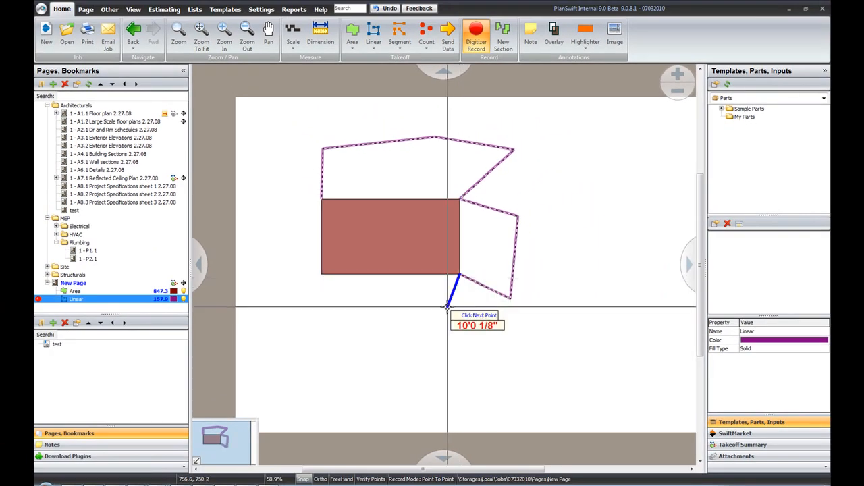
{"action": "key", "text": "Escape"}
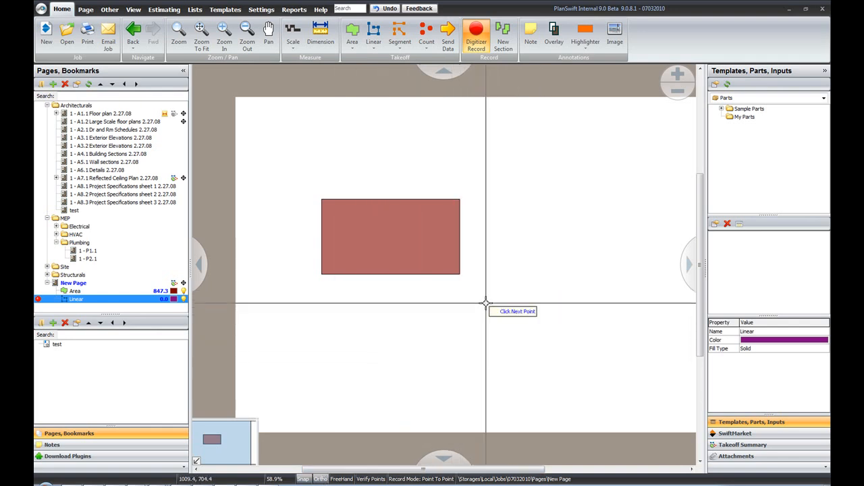
Step: With Ortho on, try an angled linear segment from the red rectangle's lower-right corner by temporarily overriding Ortho, and discard it
{"action": "left_click", "coordinate": [460, 275]}
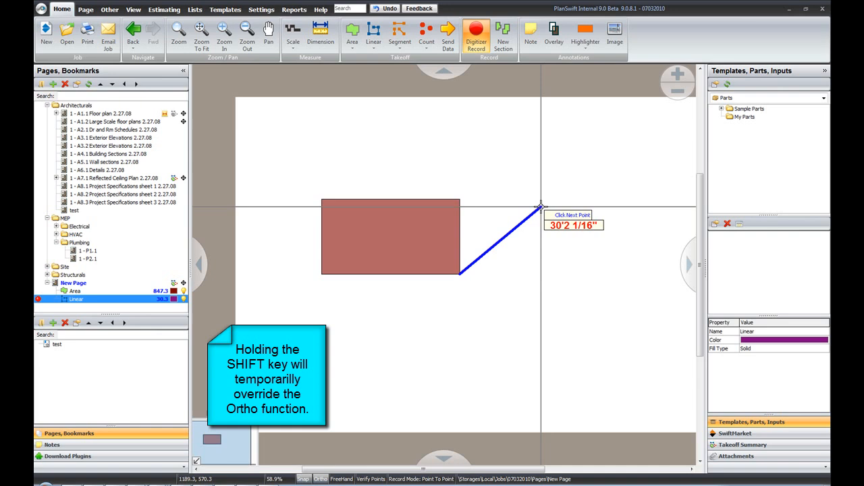
{"action": "left_click", "coordinate": [573, 238]}
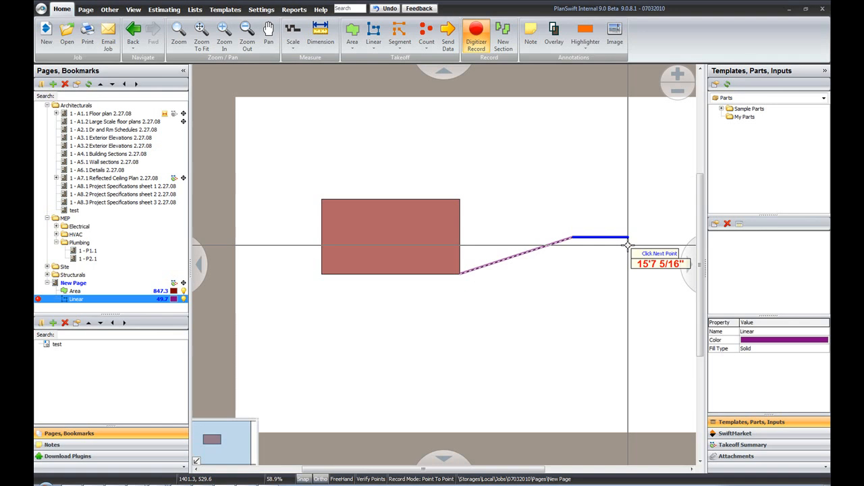
{"action": "key", "text": "Escape"}
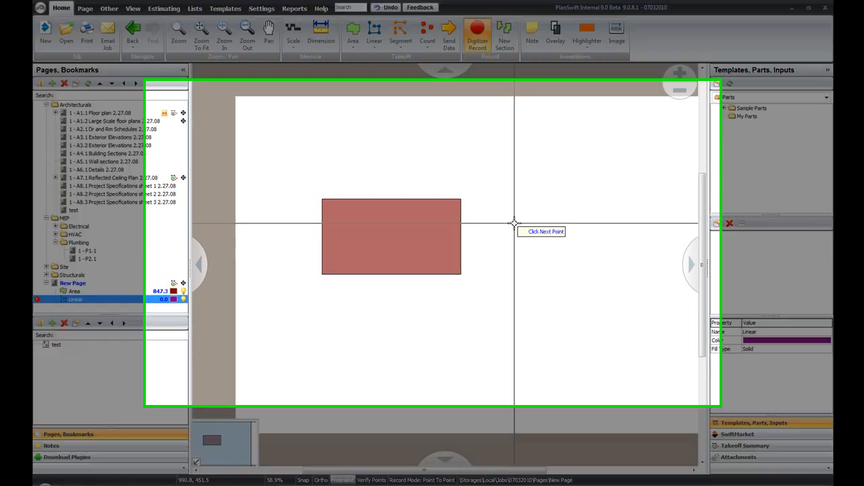
Step: Draw a curved freehand linear loop about 195 ft long beside the red rectangle, and discard it
{"action": "left_click", "coordinate": [513, 223]}
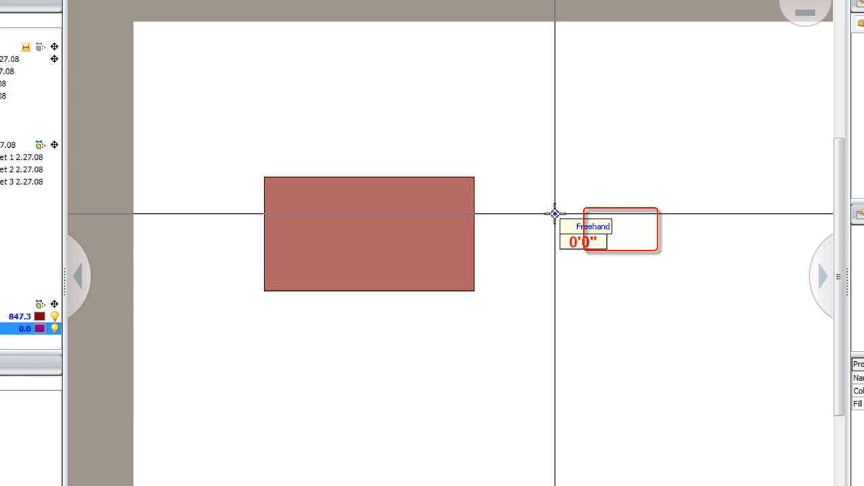
{"action": "mouse_move", "coordinate": [555, 214]}
{"action": "left_mouse_down"}
{"action": "mouse_move", "coordinate": [531, 233]}
{"action": "mouse_move", "coordinate": [543, 304]}
{"action": "mouse_move", "coordinate": [636, 324]}
{"action": "mouse_move", "coordinate": [687, 247]}
{"action": "mouse_move", "coordinate": [664, 150]}
{"action": "mouse_move", "coordinate": [523, 98]}
{"action": "mouse_move", "coordinate": [503, 145]}
{"action": "mouse_move", "coordinate": [619, 166]}
{"action": "mouse_move", "coordinate": [625, 220]}
{"action": "mouse_move", "coordinate": [509, 188]}
{"action": "mouse_move", "coordinate": [502, 224]}
{"action": "mouse_move", "coordinate": [551, 217]}
{"action": "left_mouse_up"}
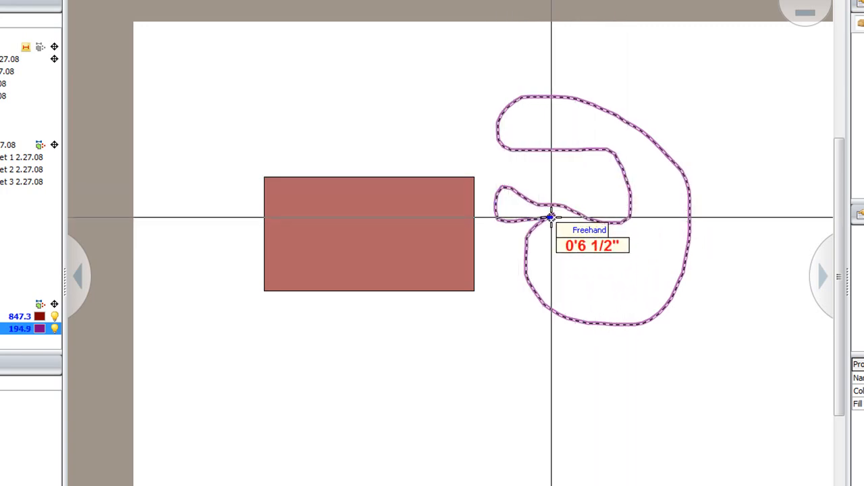
{"action": "key", "text": "Escape"}
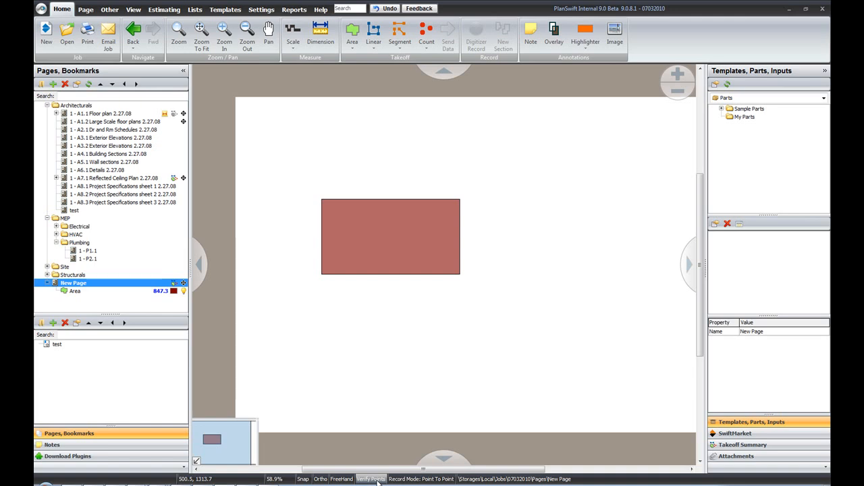
Step: Create a new linear takeoff and, with Ortho and Verify Points on, place a horizontal line about 53 ft long above the red rectangle
{"action": "left_click", "coordinate": [374, 32]}
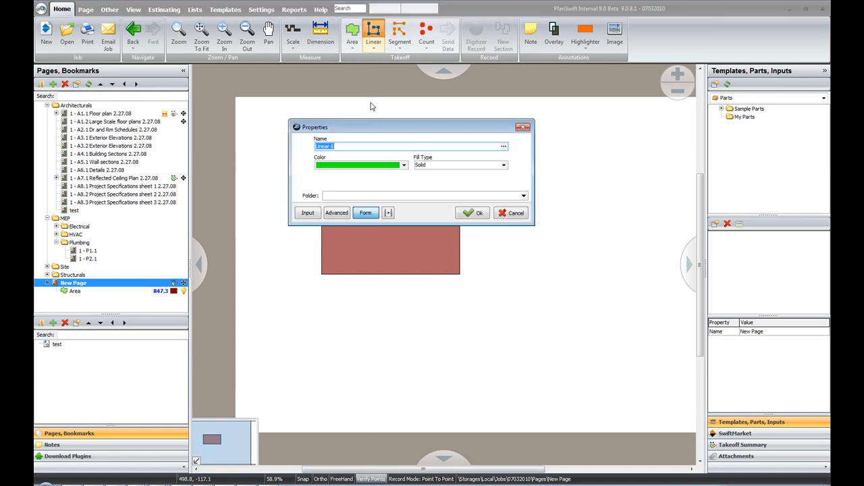
{"action": "left_click", "coordinate": [472, 212]}
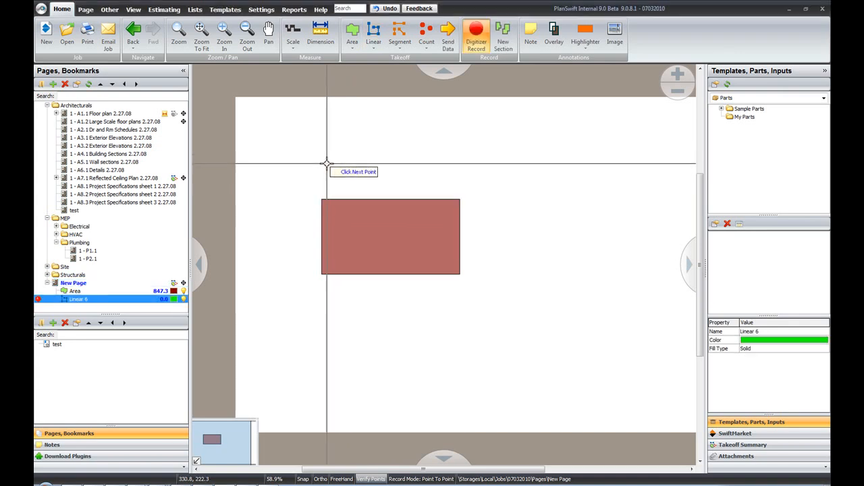
{"action": "left_click", "coordinate": [326, 163]}
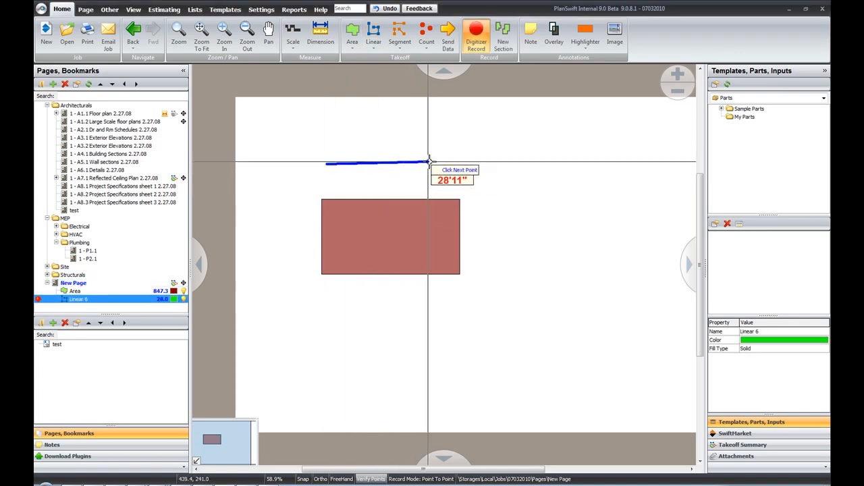
{"action": "left_click", "coordinate": [320, 479]}
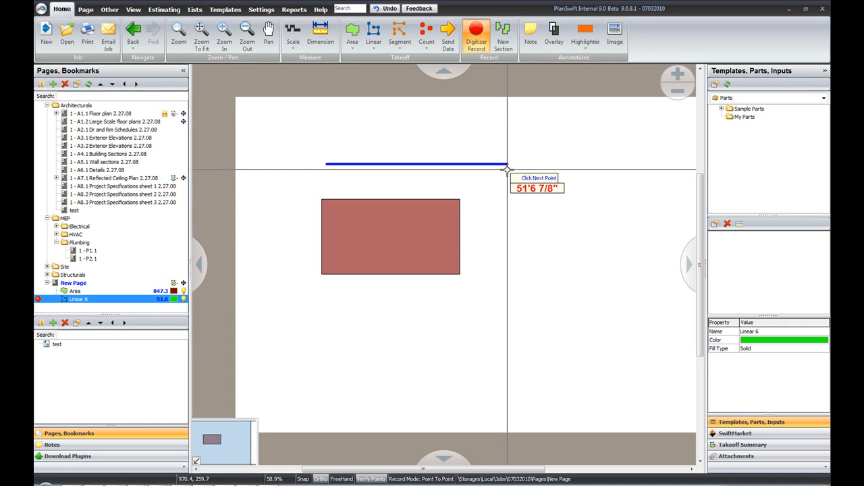
{"action": "left_click", "coordinate": [511, 170]}
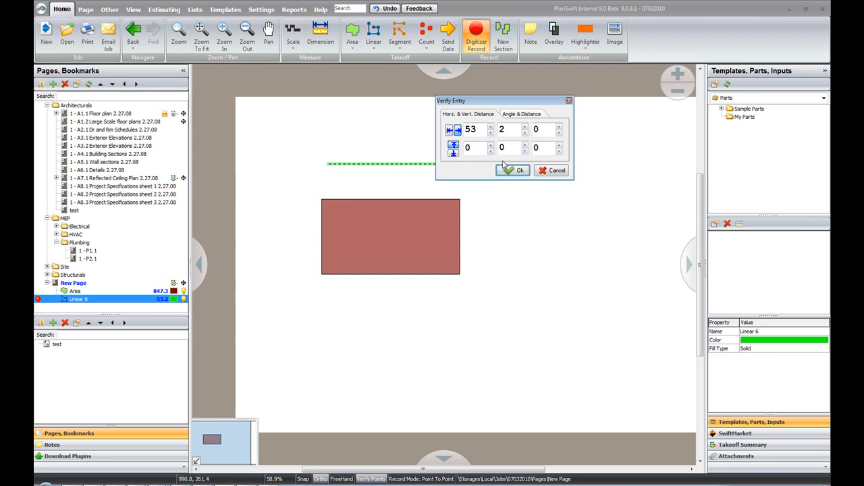
Step: Try raising the line's verified horizontal distance to 55 feet and lowering its inches value
{"action": "left_click", "coordinate": [475, 131]}
{"action": "left_click", "coordinate": [502, 129]}
{"action": "left_click", "coordinate": [491, 127]}
{"action": "left_click", "coordinate": [490, 133]}
{"action": "left_click", "coordinate": [491, 127]}
{"action": "left_click", "coordinate": [491, 127]}
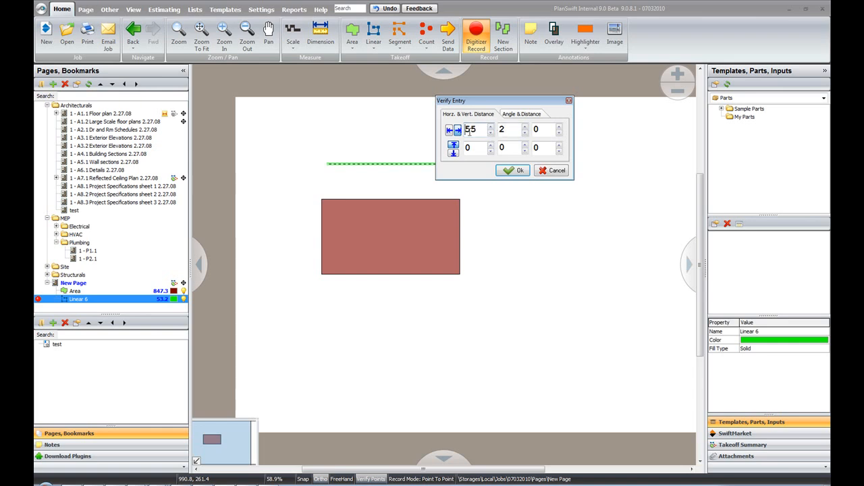
{"action": "left_click", "coordinate": [524, 134]}
{"action": "left_click", "coordinate": [525, 134]}
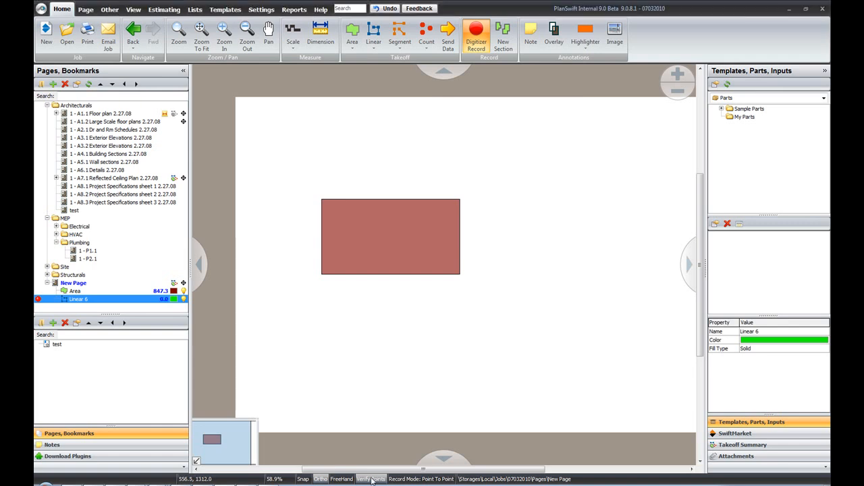
Step: Turn off Verify Points and set the record mode to Box
{"action": "left_click", "coordinate": [371, 481]}
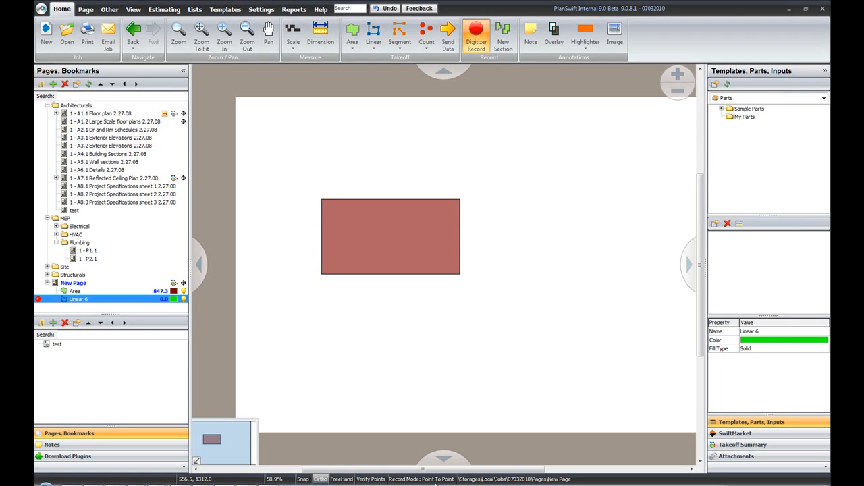
{"action": "left_click", "coordinate": [444, 482]}
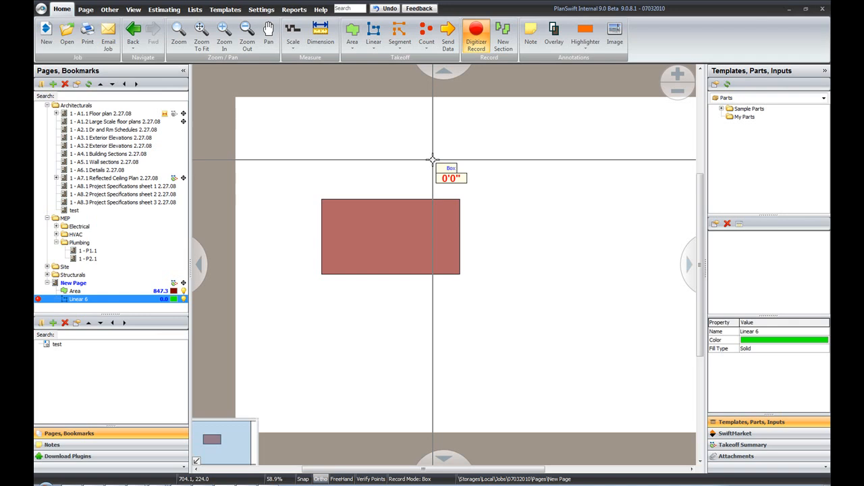
Step: Draw two box-shaped linear takeoffs, one beside the red rectangle and a smaller one below it, totalling about 236 ft
{"action": "left_click", "coordinate": [462, 157]}
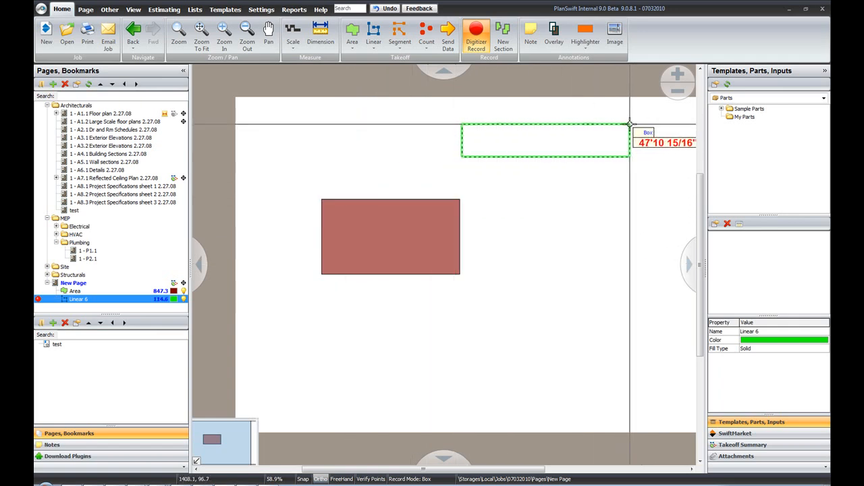
{"action": "left_click", "coordinate": [621, 239]}
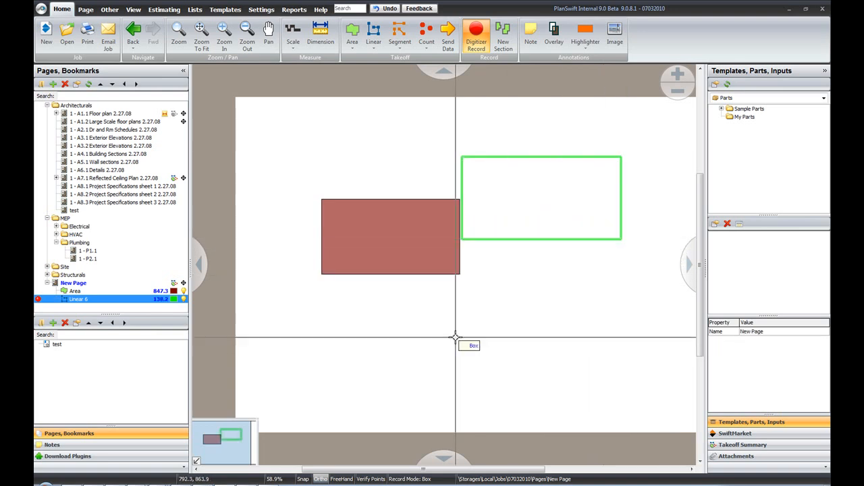
{"action": "left_click", "coordinate": [431, 300]}
{"action": "left_click", "coordinate": [550, 353]}
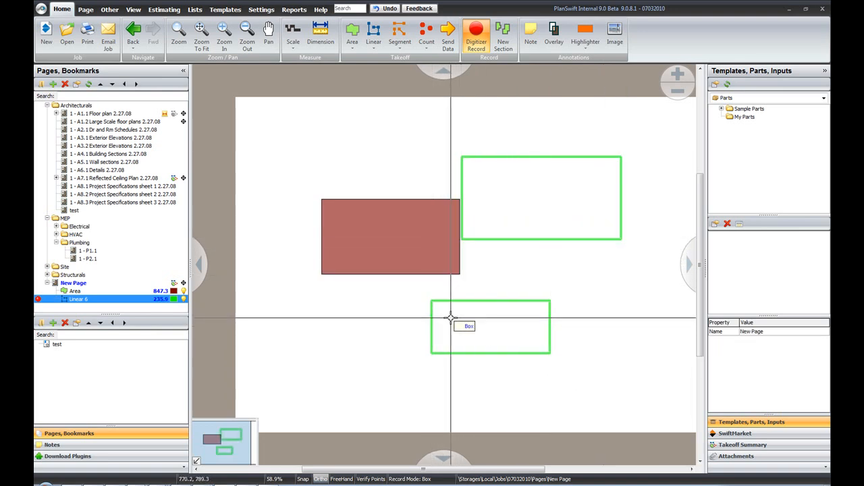